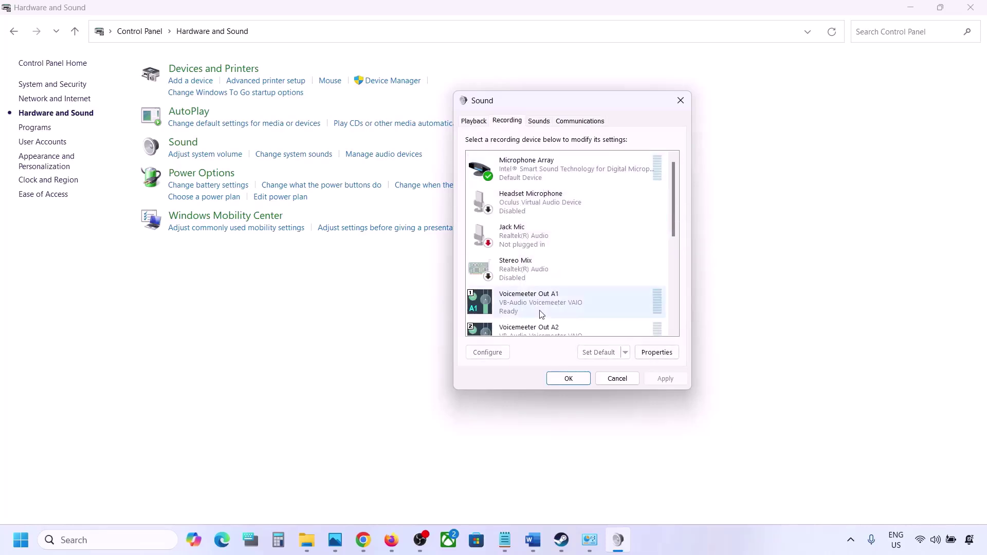
- Review the Playback devices, close the Sound settings, and launch Device Manager from the Start quick-links menu
{"action": "left_click", "coordinate": [474, 121]}
{"action": "left_click", "coordinate": [680, 100]}
{"action": "right_click", "coordinate": [21, 551]}
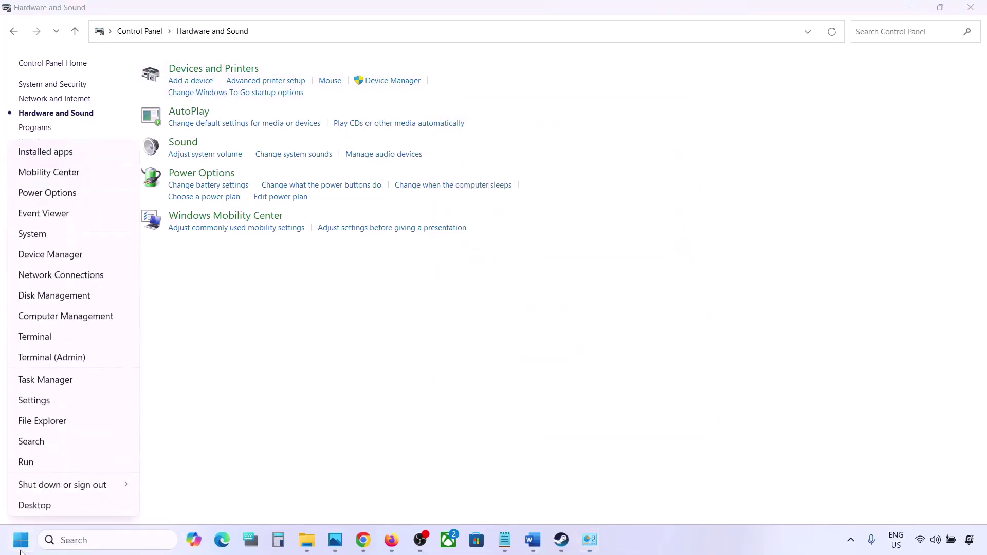
{"action": "left_click", "coordinate": [53, 254]}
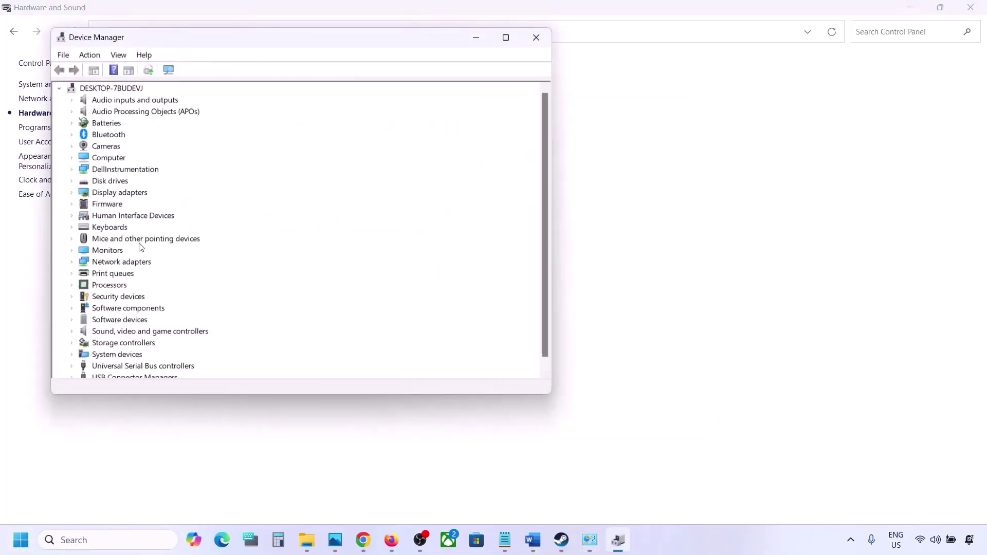
- Expand Sound, video and game controllers and disable VB-Audio Voicemeeter VAIO
{"action": "scroll", "coordinate": [140, 247], "scroll_direction": "down", "scroll_amount": 1}
{"action": "left_click", "coordinate": [72, 321]}
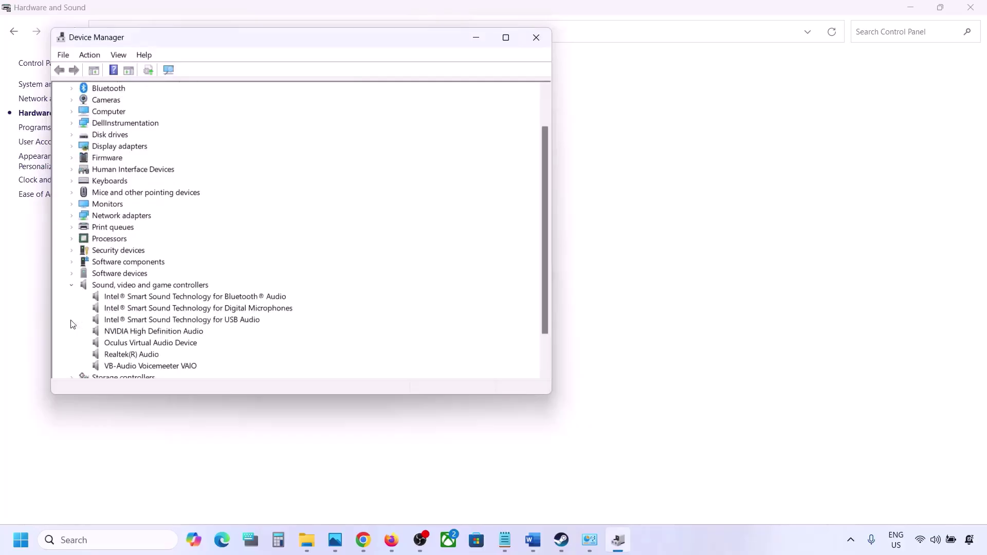
{"action": "scroll", "coordinate": [132, 307], "scroll_direction": "down", "scroll_amount": 2}
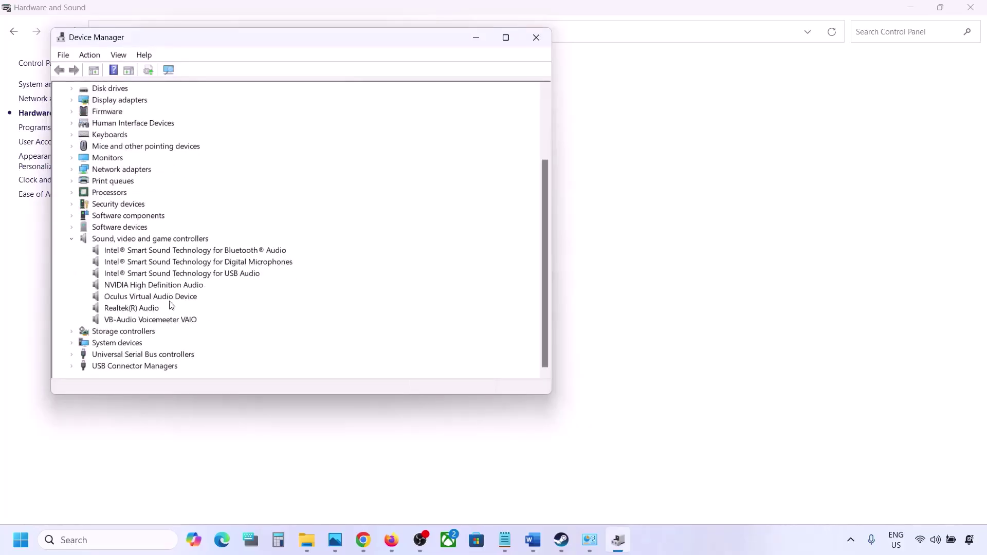
{"action": "left_click", "coordinate": [136, 309]}
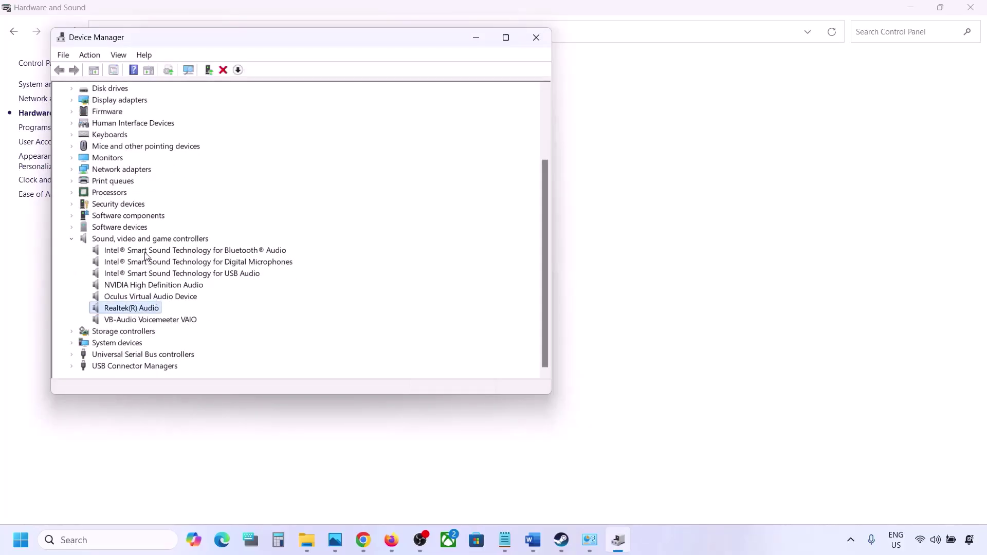
{"action": "left_click", "coordinate": [134, 320]}
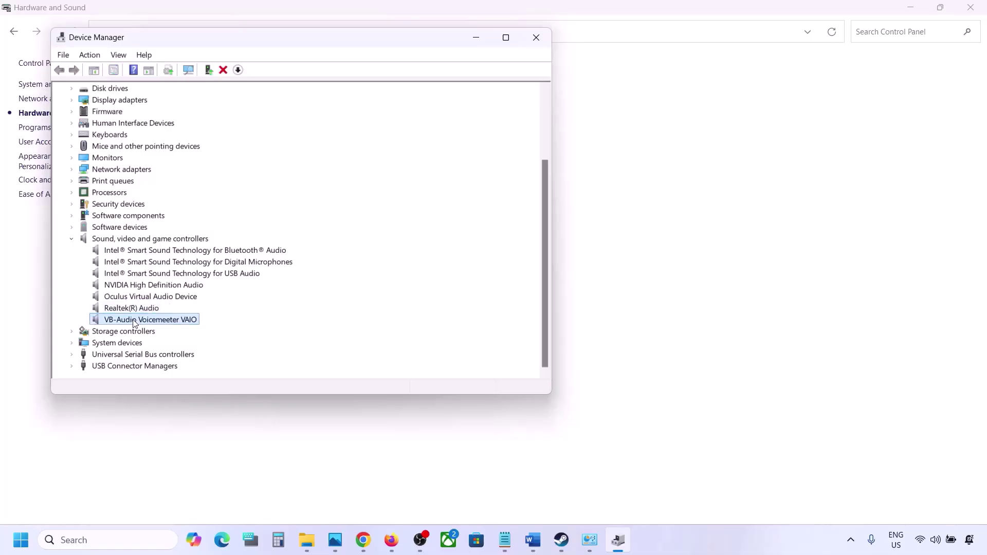
{"action": "right_click", "coordinate": [134, 321]}
{"action": "left_click", "coordinate": [169, 341]}
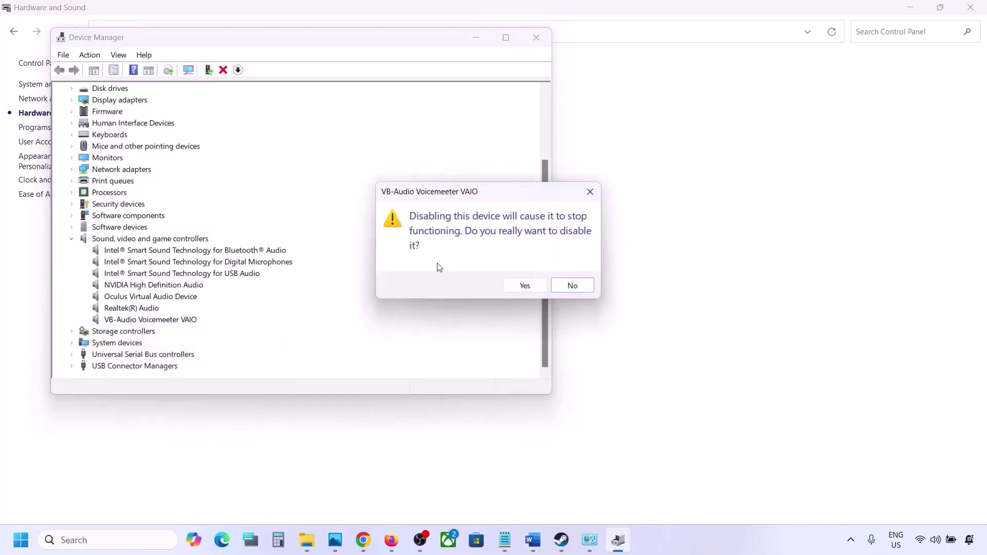
{"action": "left_click", "coordinate": [523, 286]}
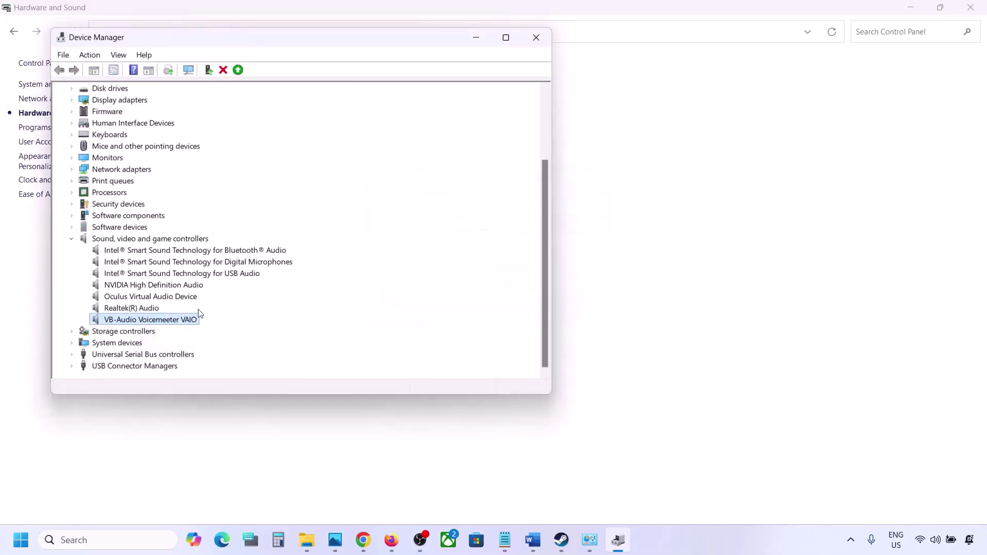
- Disable the Oculus Virtual Audio Device and NVIDIA High Definition Audio
{"action": "scroll", "coordinate": [144, 316], "scroll_direction": "down", "scroll_amount": 1}
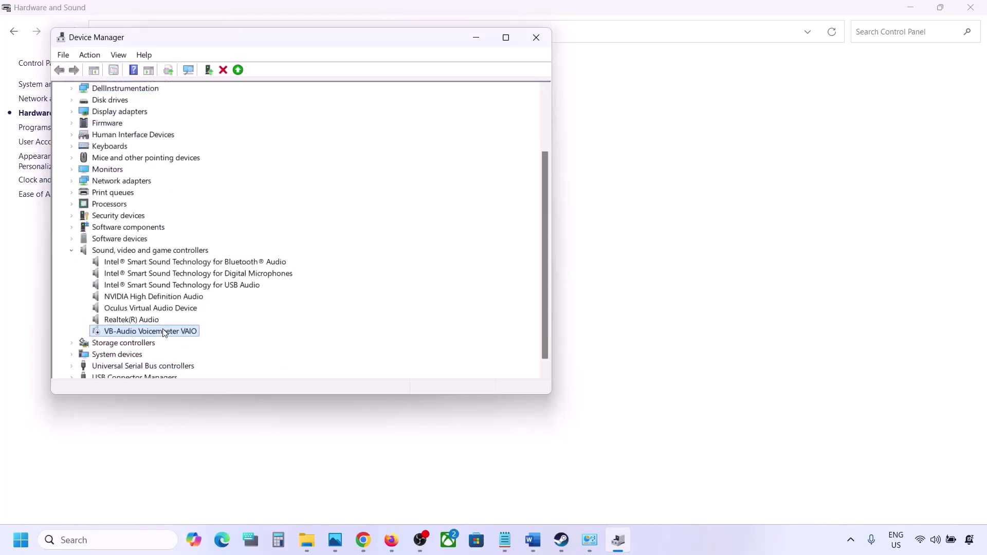
{"action": "right_click", "coordinate": [139, 311]}
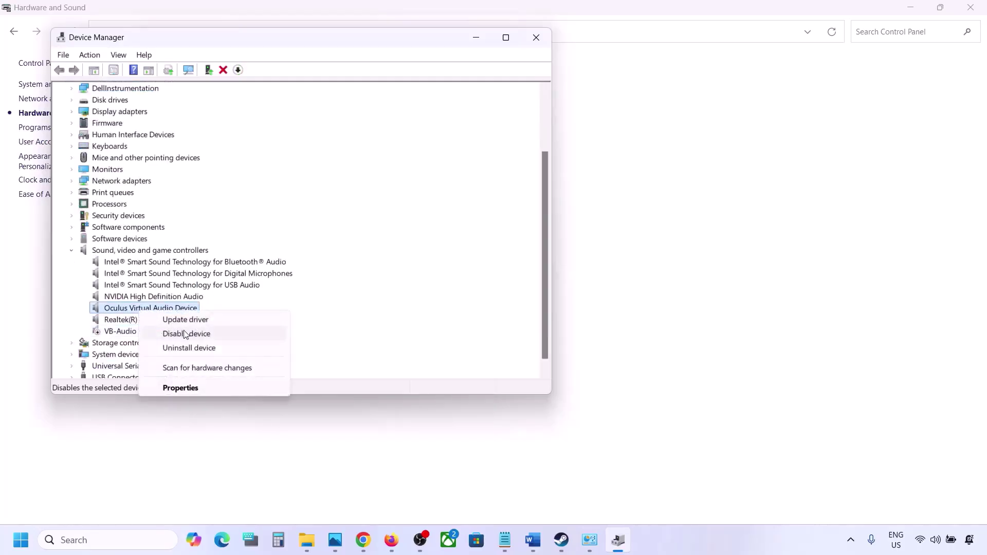
{"action": "left_click", "coordinate": [185, 334]}
{"action": "left_click", "coordinate": [520, 283]}
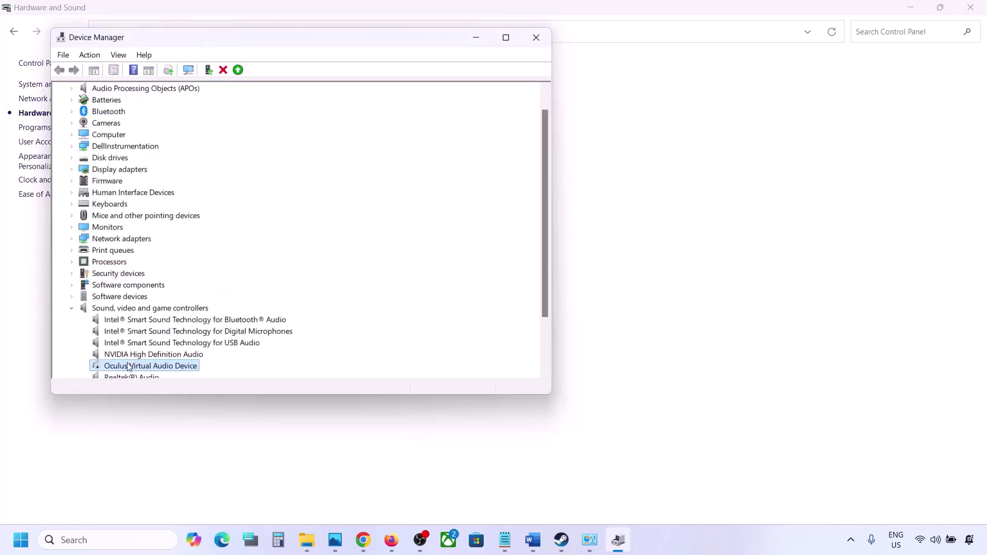
{"action": "right_click", "coordinate": [130, 355]}
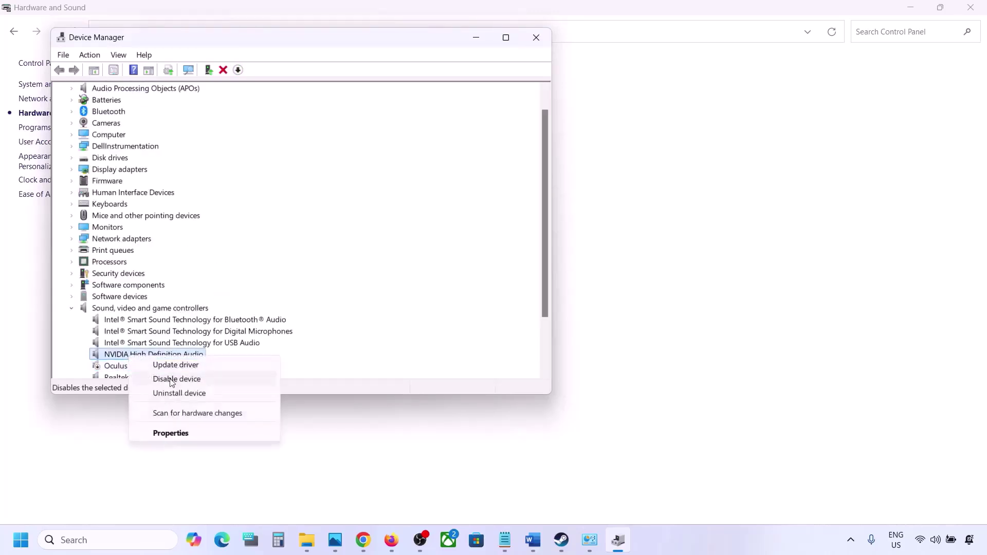
{"action": "left_click", "coordinate": [170, 379]}
{"action": "left_click", "coordinate": [510, 282]}
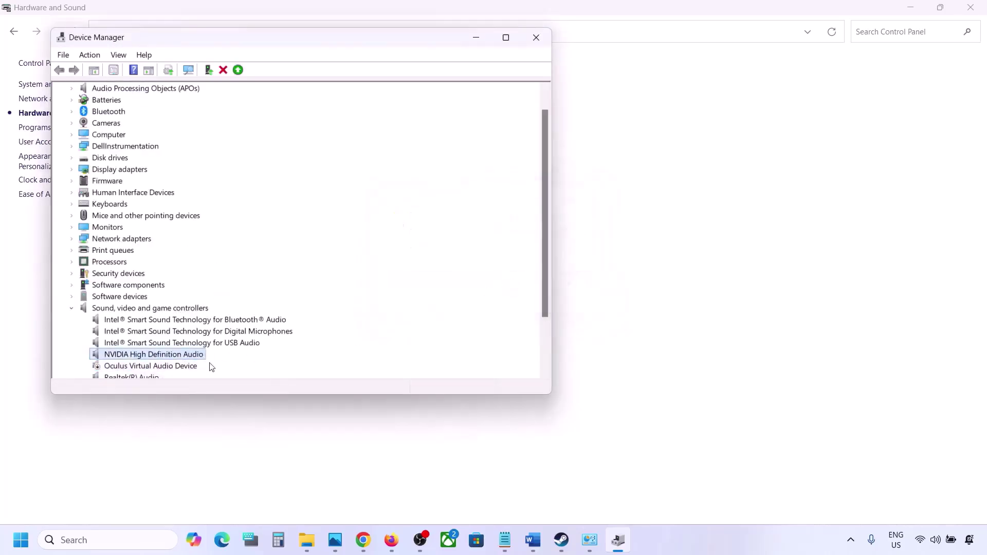
- Disable the Intel Bluetooth audio and Intel digital microphones devices, declining the restart prompt
{"action": "scroll", "coordinate": [209, 367], "scroll_direction": "down", "scroll_amount": 2}
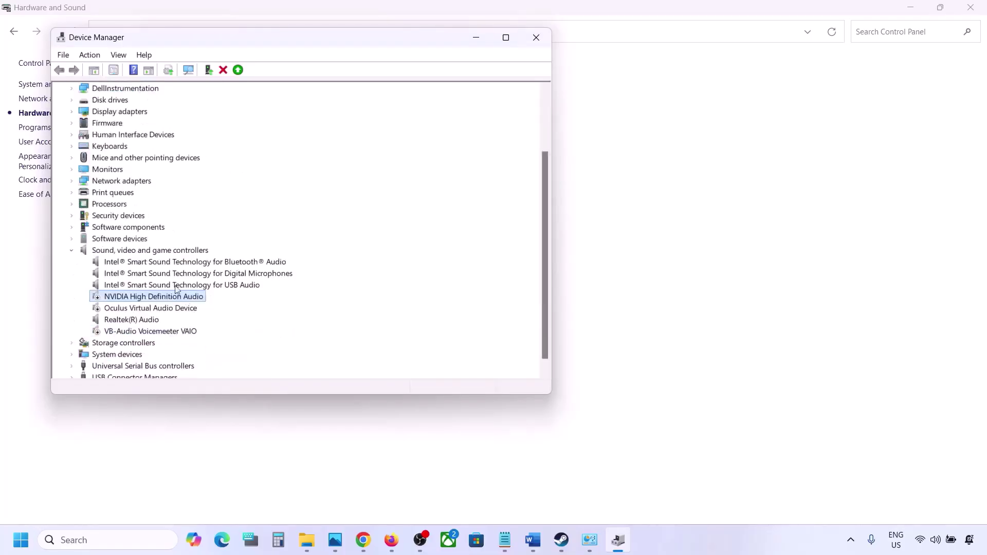
{"action": "left_click", "coordinate": [150, 263]}
{"action": "right_click", "coordinate": [150, 263]}
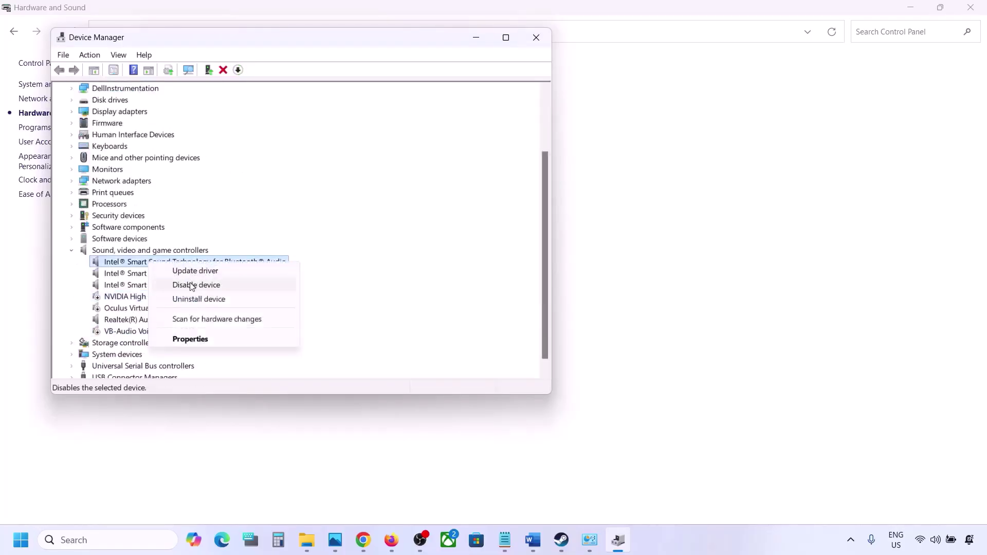
{"action": "left_click", "coordinate": [190, 287]}
{"action": "left_click", "coordinate": [520, 284]}
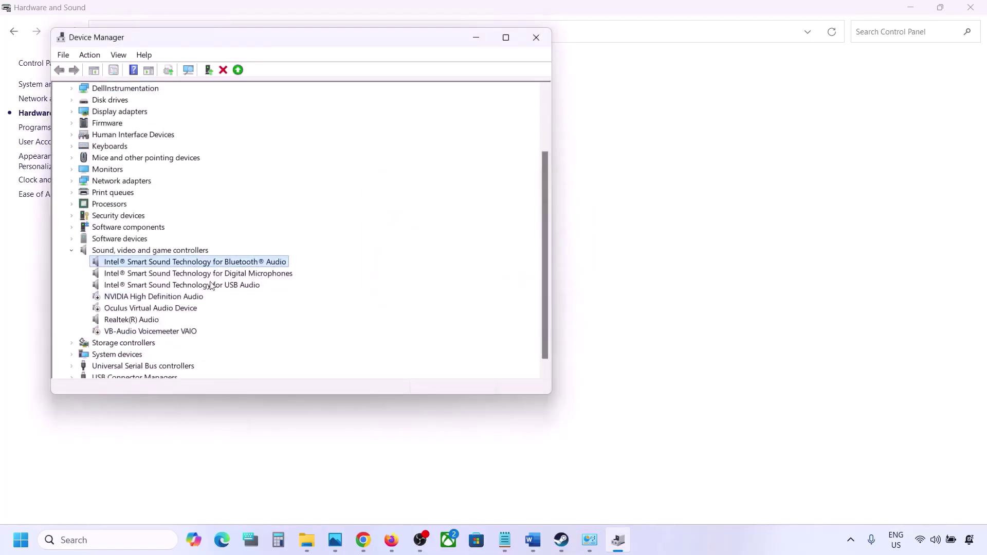
{"action": "scroll", "coordinate": [211, 284], "scroll_direction": "down", "scroll_amount": 2}
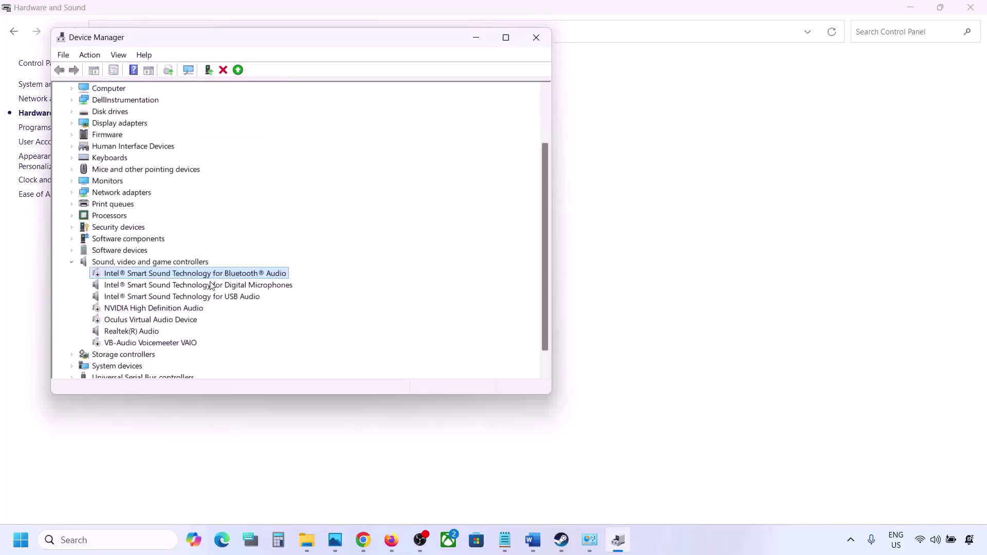
{"action": "left_click", "coordinate": [167, 286]}
{"action": "right_click", "coordinate": [166, 287]}
{"action": "left_click", "coordinate": [211, 309]}
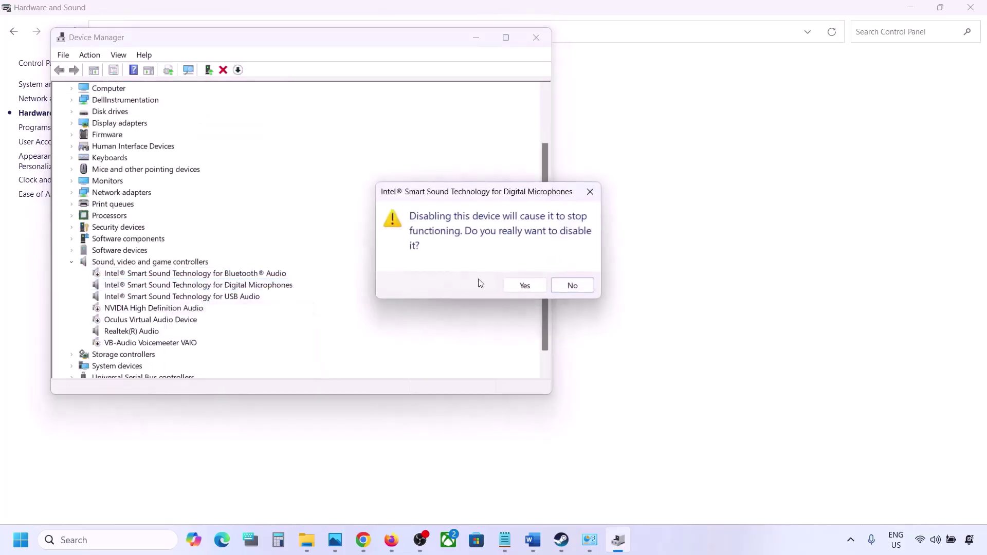
{"action": "left_click", "coordinate": [523, 284]}
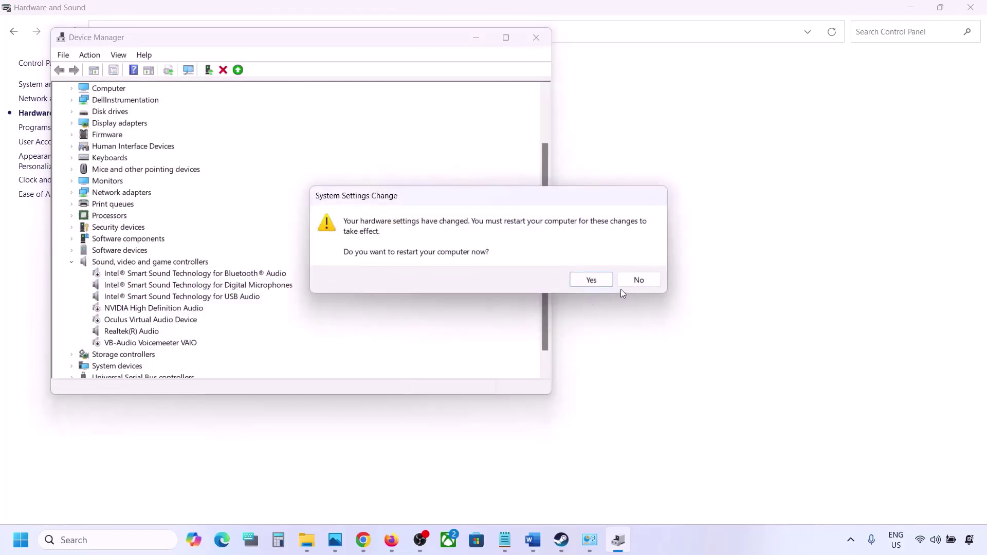
{"action": "left_click", "coordinate": [637, 282]}
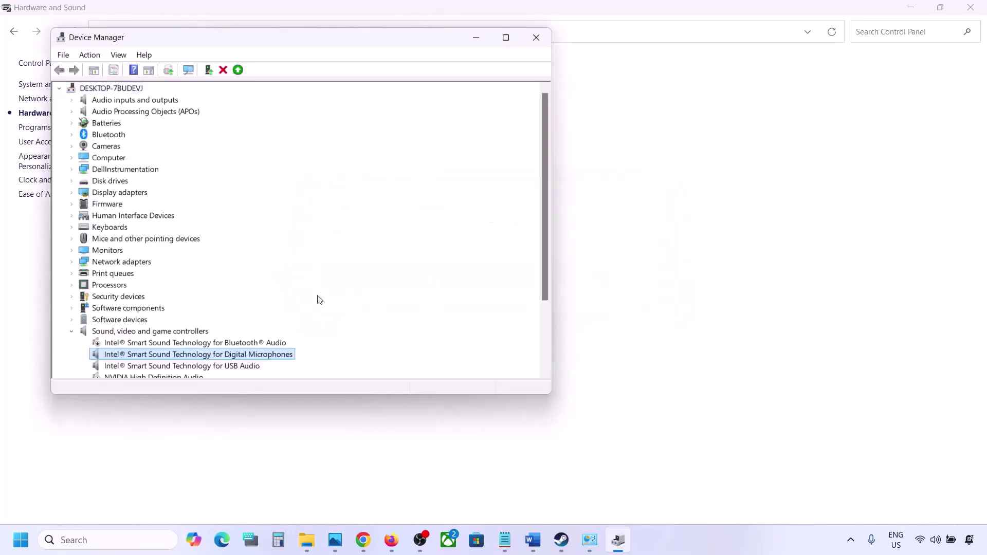
- Disable the Intel USB Audio device, leaving Realtek(R) Audio enabled
{"action": "scroll", "coordinate": [217, 324], "scroll_direction": "down", "scroll_amount": 2}
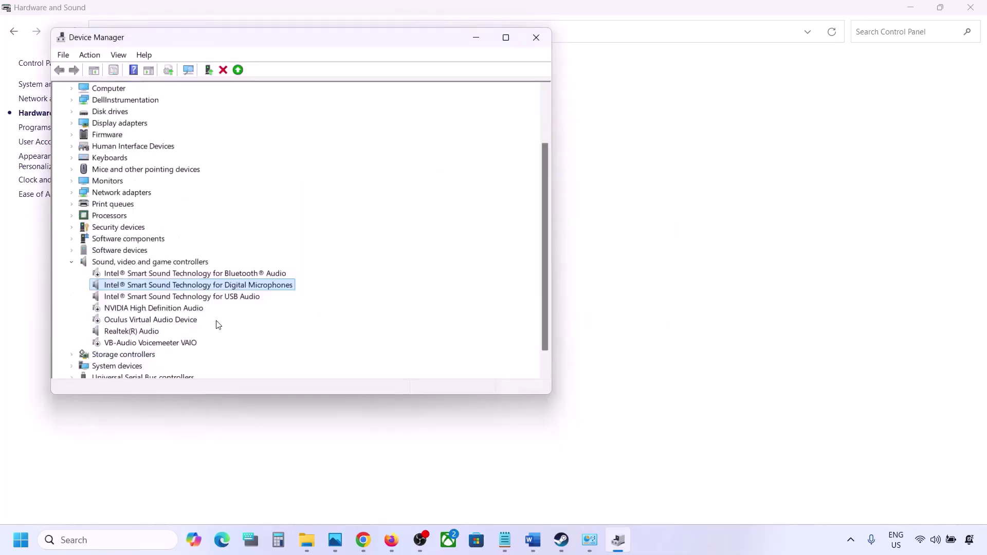
{"action": "right_click", "coordinate": [145, 299]}
{"action": "left_click", "coordinate": [176, 321]}
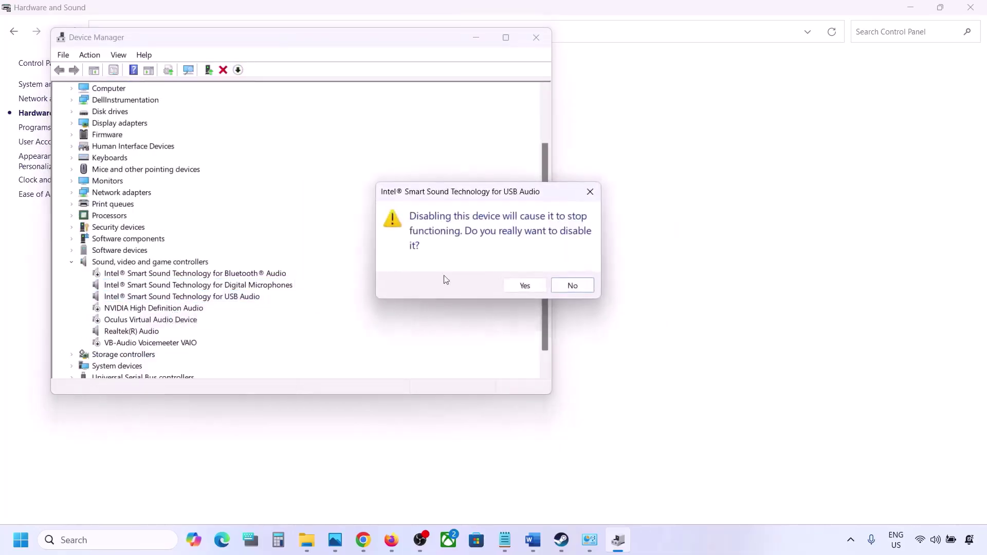
{"action": "left_click", "coordinate": [523, 285]}
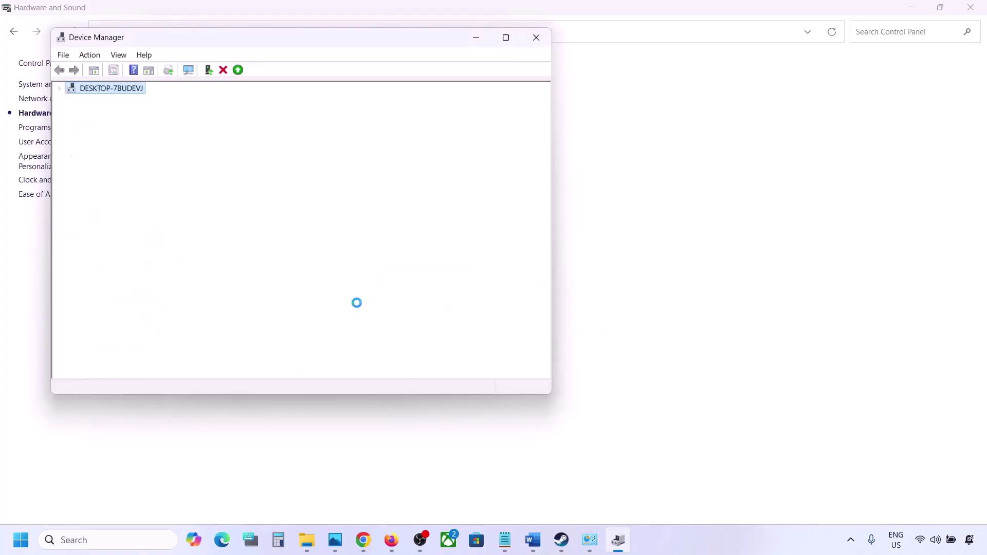
{"action": "scroll", "coordinate": [268, 322], "scroll_direction": "down", "scroll_amount": 1}
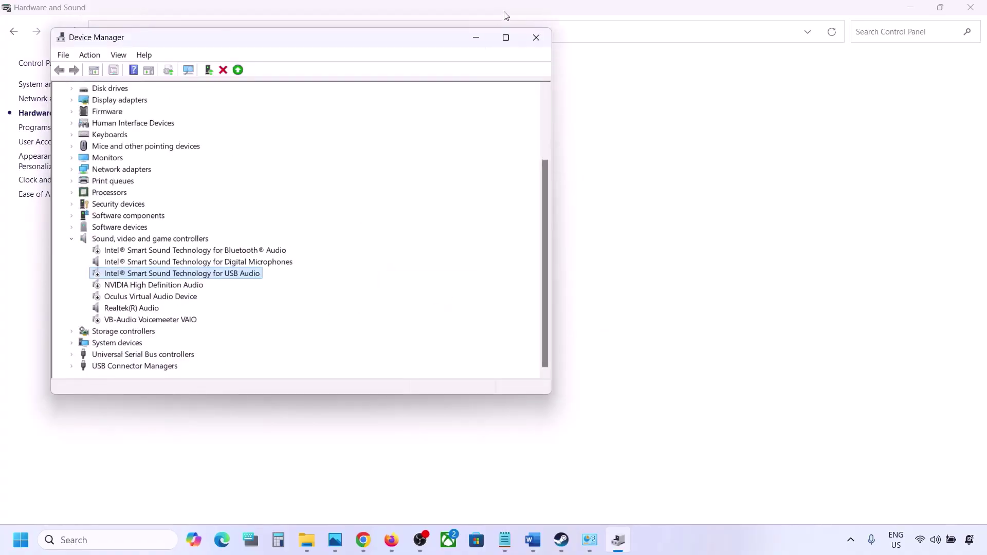
{"action": "left_click", "coordinate": [113, 306]}
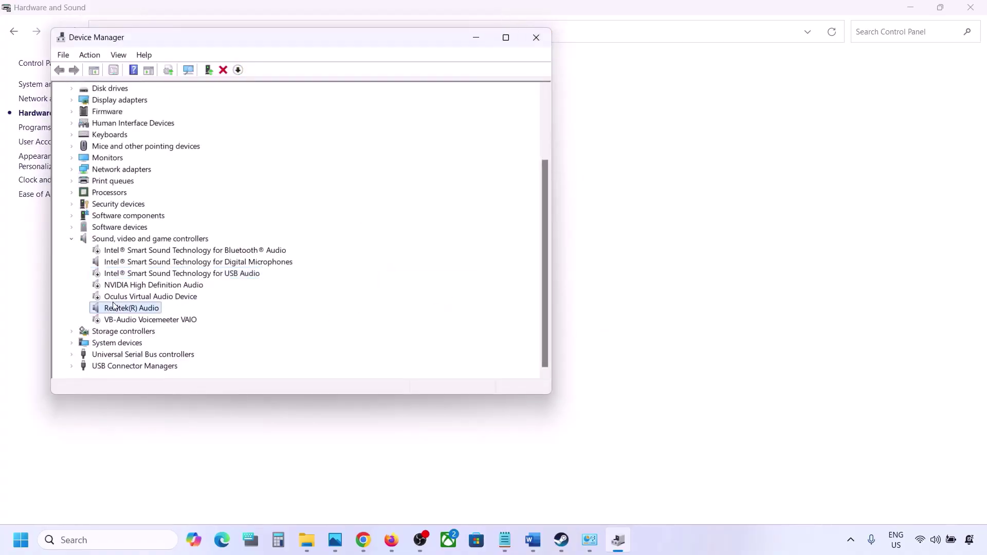
{"action": "right_click", "coordinate": [131, 309]}
{"action": "left_click", "coordinate": [201, 299]}
- Close Device Manager and select the Step 8 shell::: command line in the Word checklist
{"action": "left_click", "coordinate": [537, 39]}
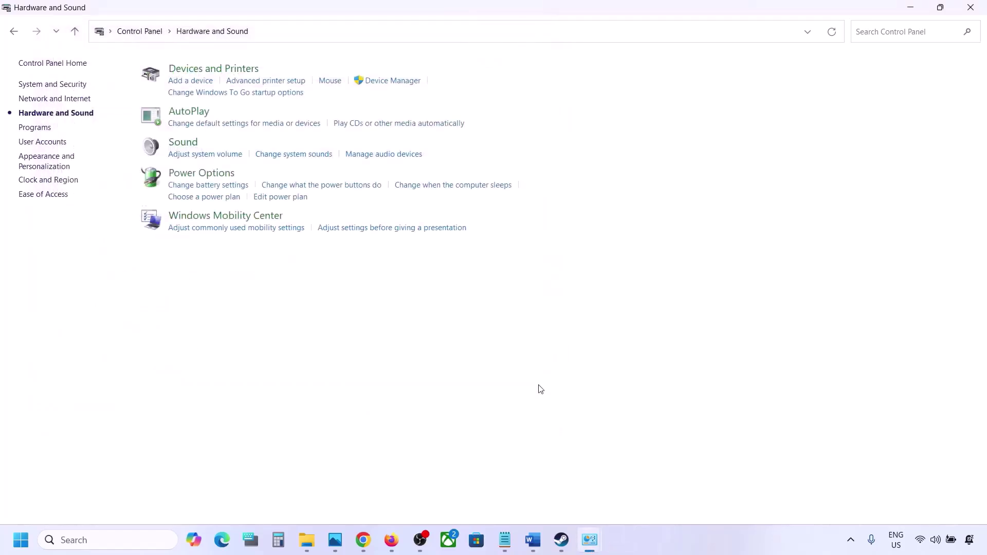
{"action": "left_click", "coordinate": [537, 541]}
{"action": "scroll", "coordinate": [425, 430], "scroll_direction": "down", "scroll_amount": 3}
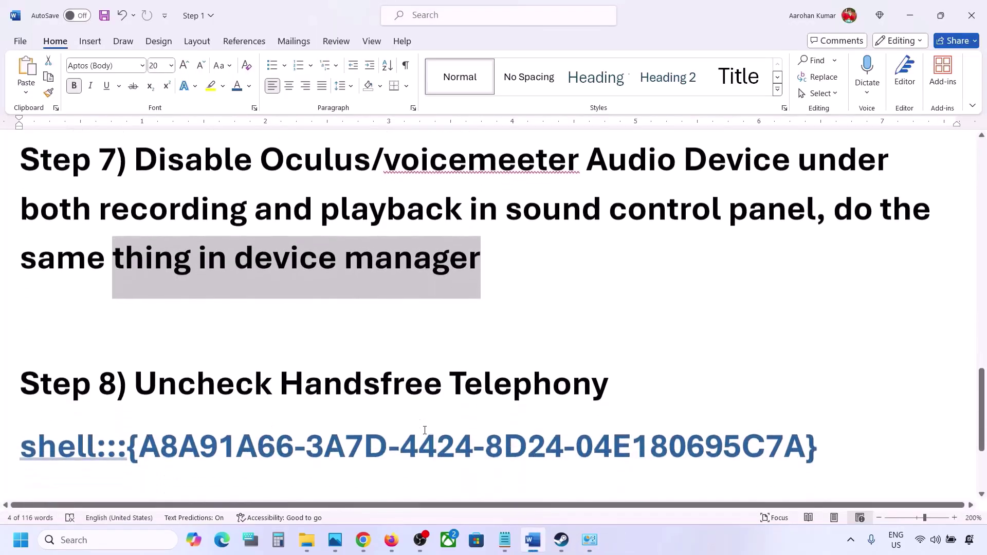
{"action": "scroll", "coordinate": [375, 419], "scroll_direction": "down", "scroll_amount": 1}
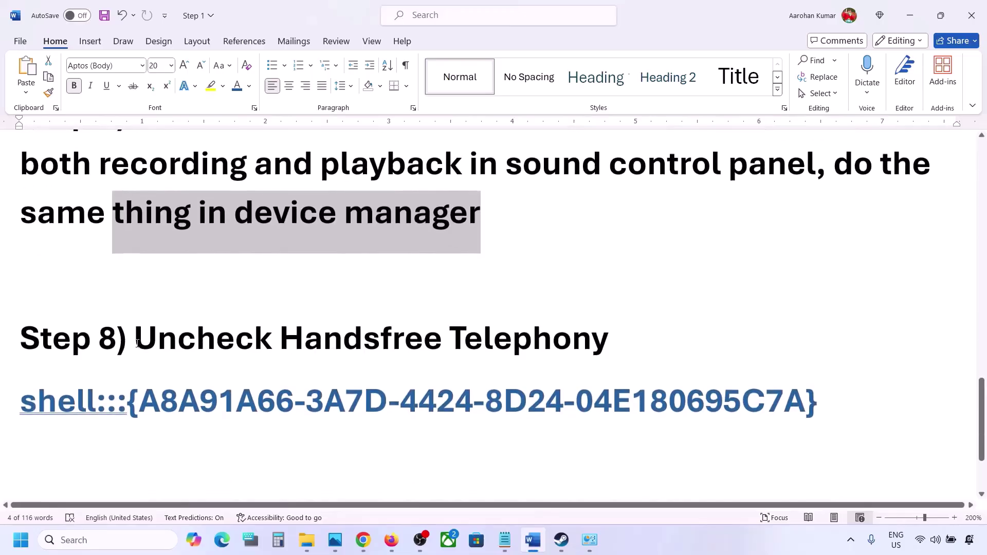
{"action": "left_click_drag", "start_coordinate": [137, 344], "coordinate": [608, 343]}
{"action": "left_click", "coordinate": [845, 400]}
{"action": "left_click_drag", "start_coordinate": [614, 388], "coordinate": [45, 398]}
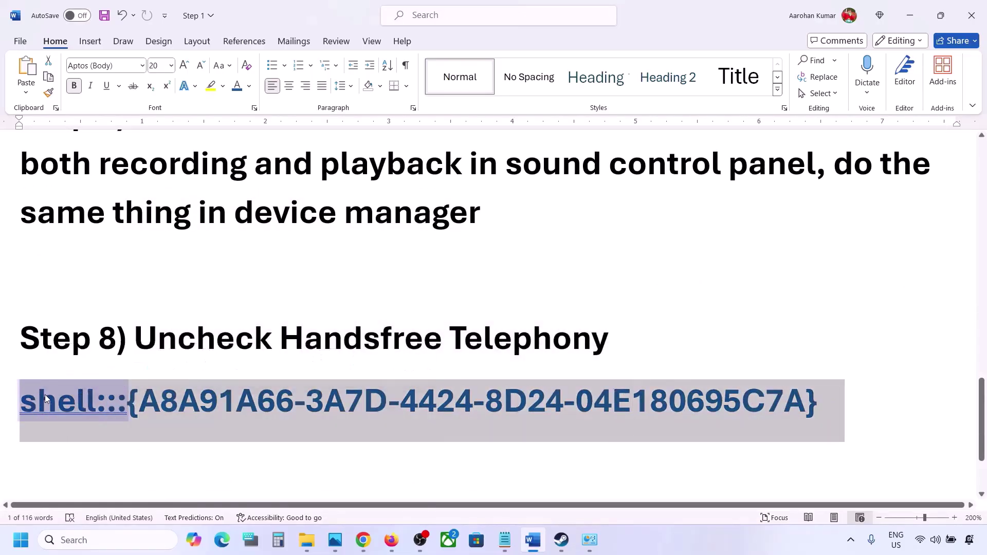
- Copy the Step 8 shell::: command and paste it into the Windows Run box
{"action": "right_click", "coordinate": [45, 398]}
{"action": "left_click", "coordinate": [79, 172]}
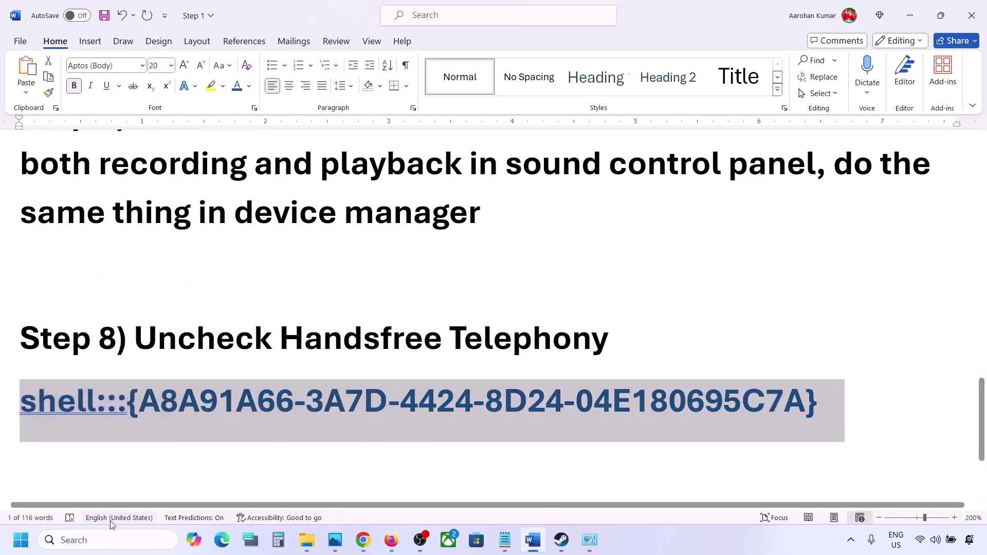
{"action": "left_click", "coordinate": [98, 538]}
{"action": "type", "text": "run"}
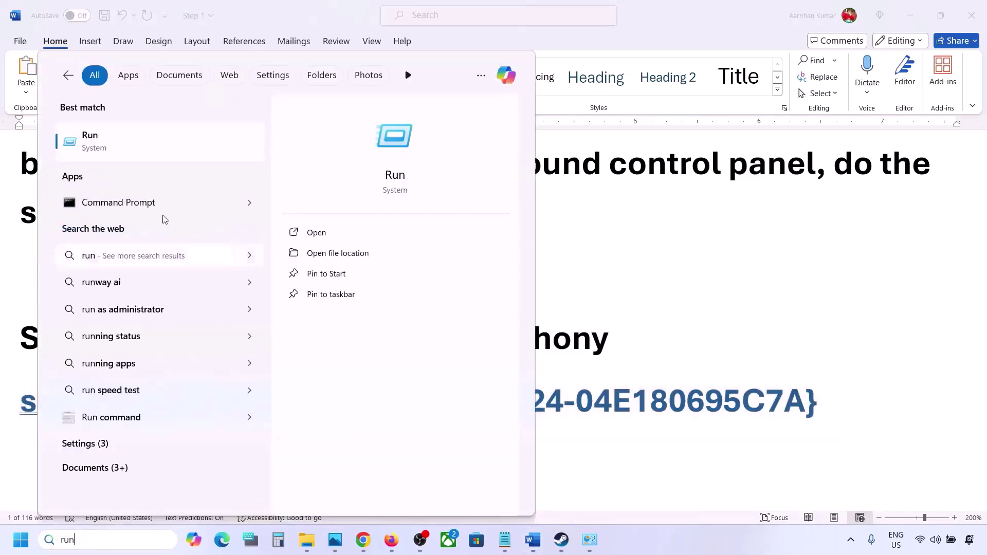
{"action": "left_click", "coordinate": [136, 154]}
{"action": "type", "text": "v"}
{"action": "key", "text": "ctrl+v"}
- Run the command to open Devices and Printers and open the Muffs M2 headset's properties
{"action": "left_click", "coordinate": [110, 499]}
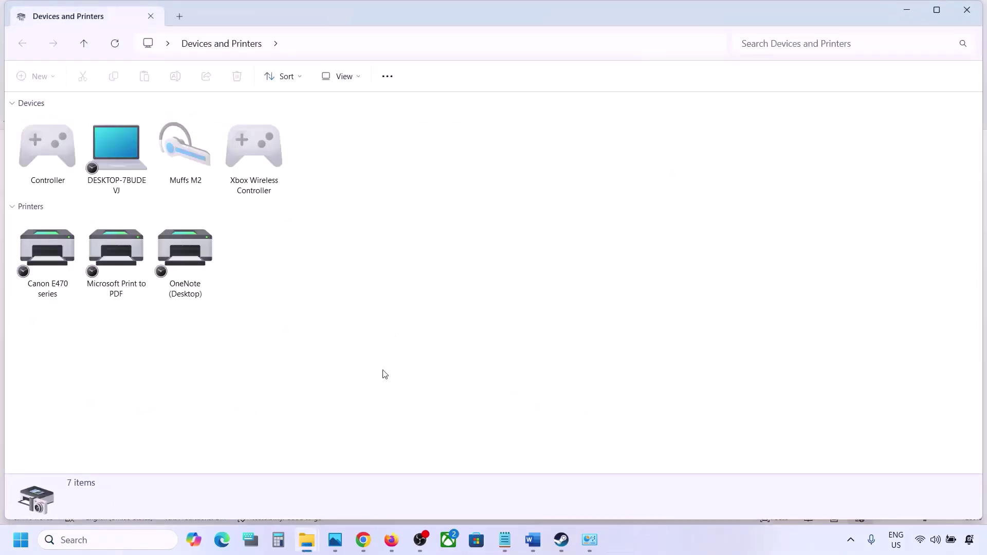
{"action": "left_click", "coordinate": [732, 540]}
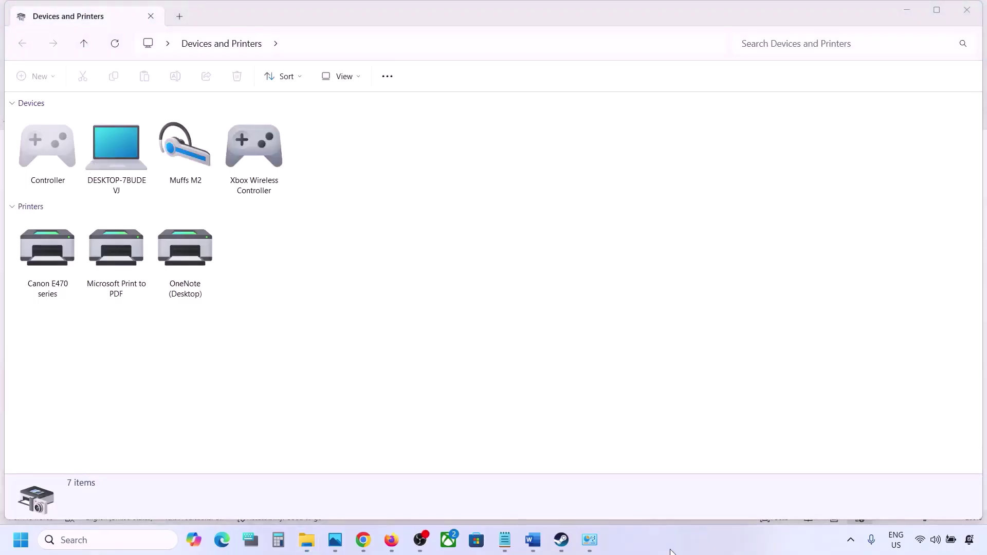
{"action": "right_click", "coordinate": [191, 149]}
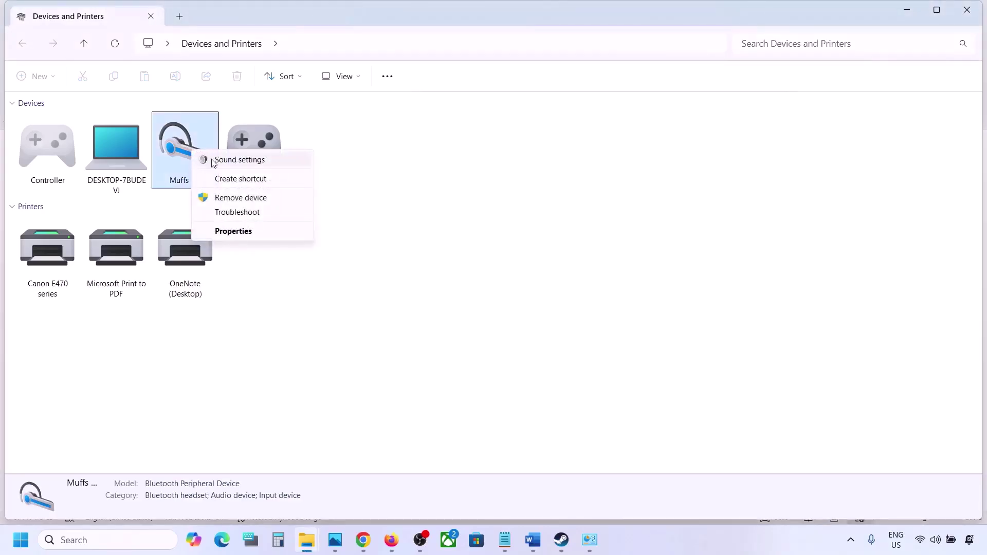
{"action": "left_click", "coordinate": [229, 232]}
{"action": "left_click_drag", "start_coordinate": [353, 160], "coordinate": [461, 139]}
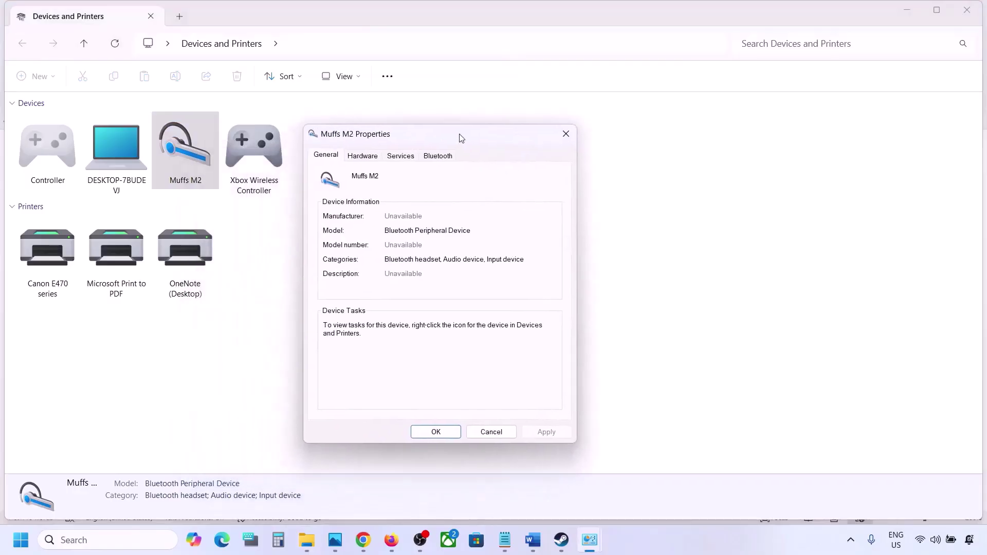
- Uncheck Handsfree Telephony under the headset's Services and apply the change
{"action": "left_click", "coordinate": [441, 159]}
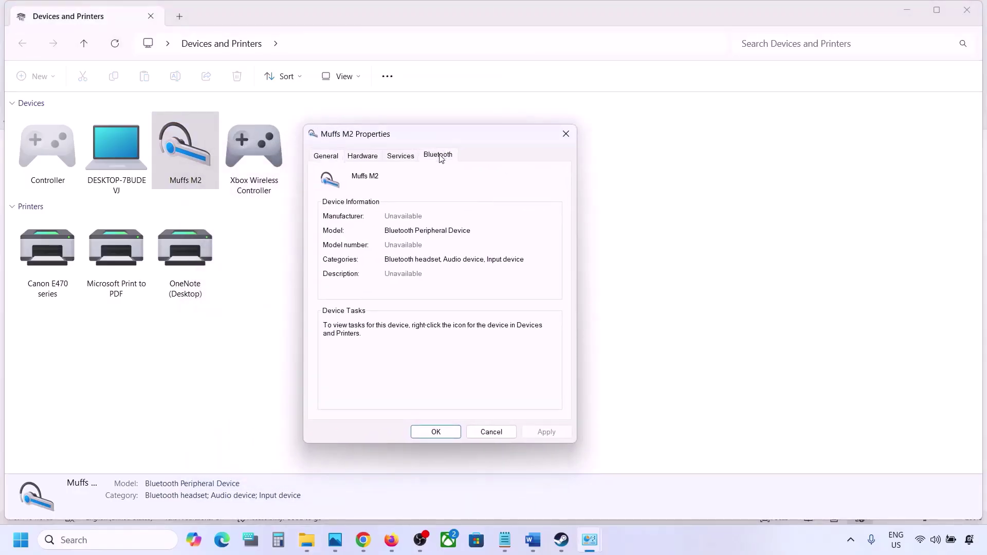
{"action": "left_click", "coordinate": [409, 161]}
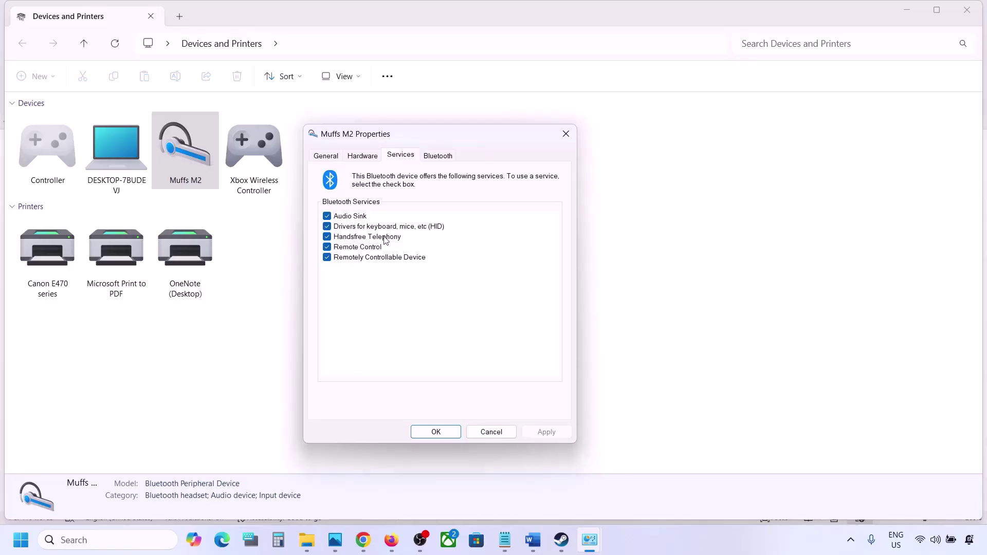
{"action": "left_click", "coordinate": [327, 238]}
{"action": "left_click", "coordinate": [540, 431]}
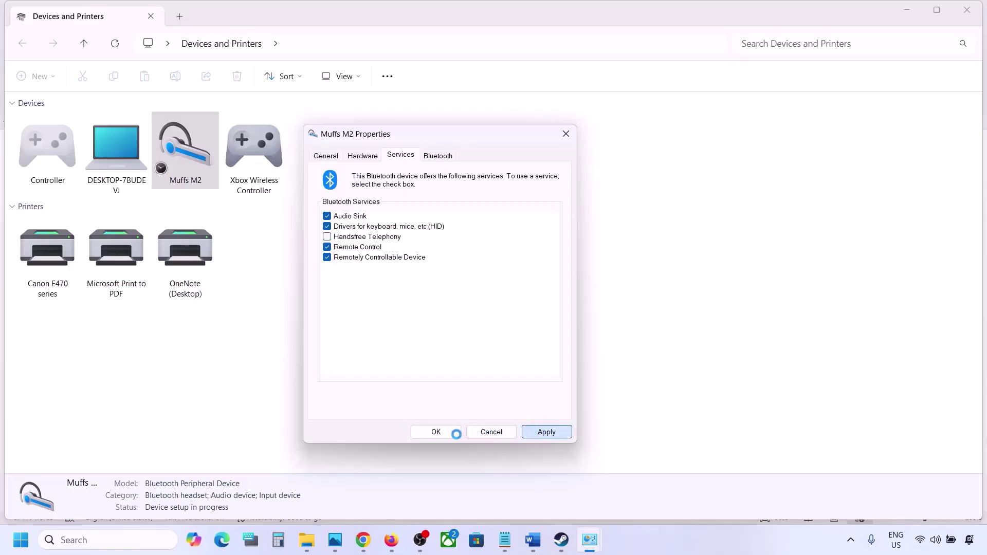
{"action": "left_click", "coordinate": [441, 432]}
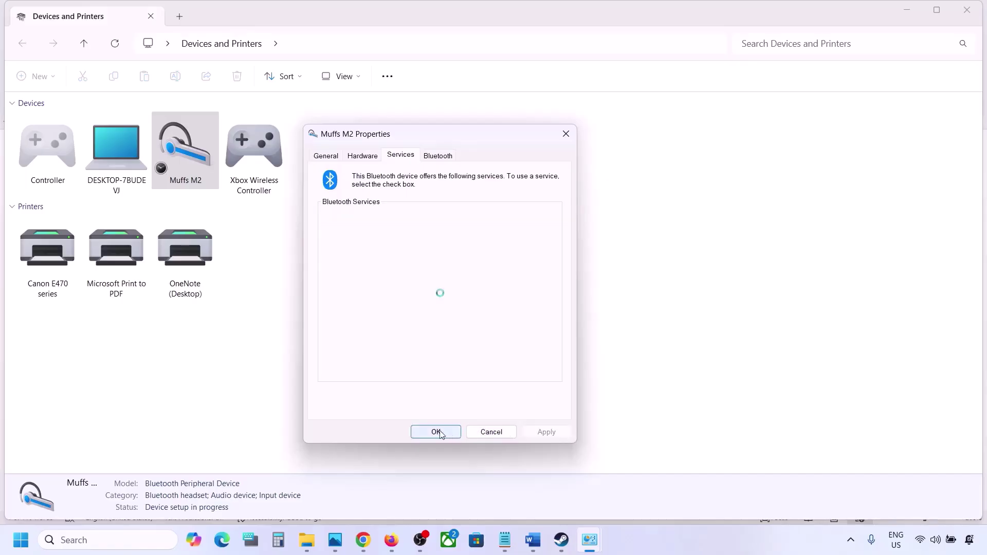
{"action": "left_click", "coordinate": [561, 540]}
- Scroll the Word checklist to Step 10 and select 'Install Audio Driver'
{"action": "left_click", "coordinate": [533, 539]}
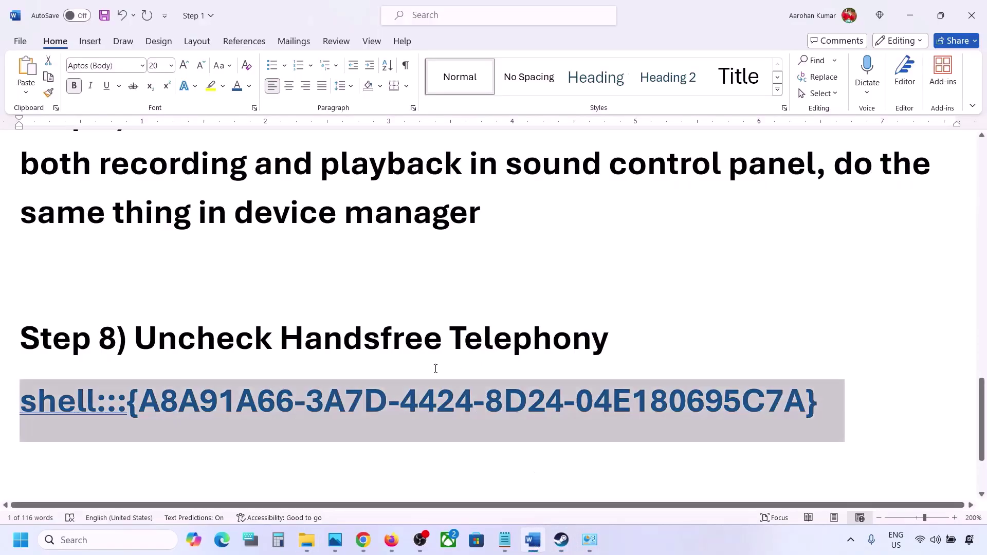
{"action": "scroll", "coordinate": [434, 368], "scroll_direction": "down", "scroll_amount": 3}
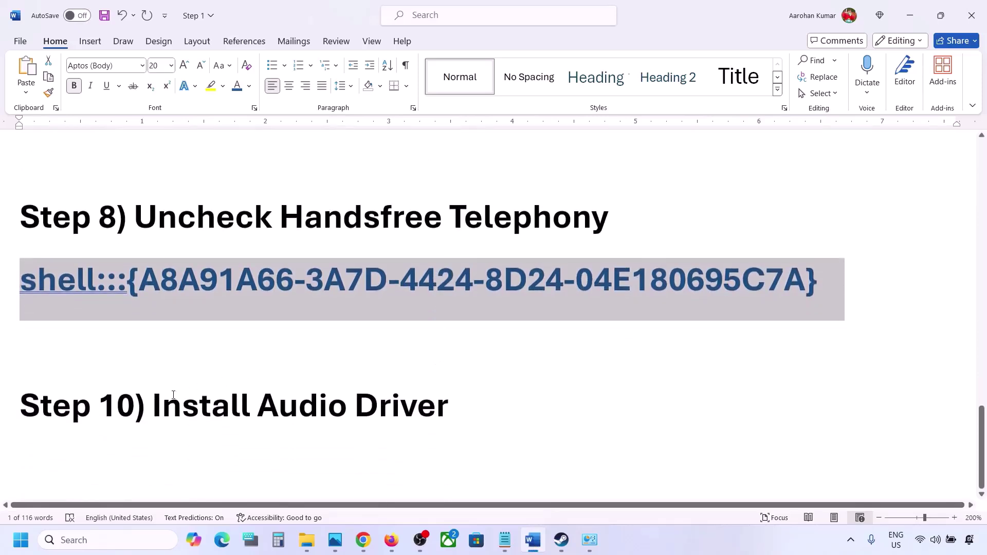
{"action": "left_click_drag", "start_coordinate": [169, 396], "coordinate": [447, 406]}
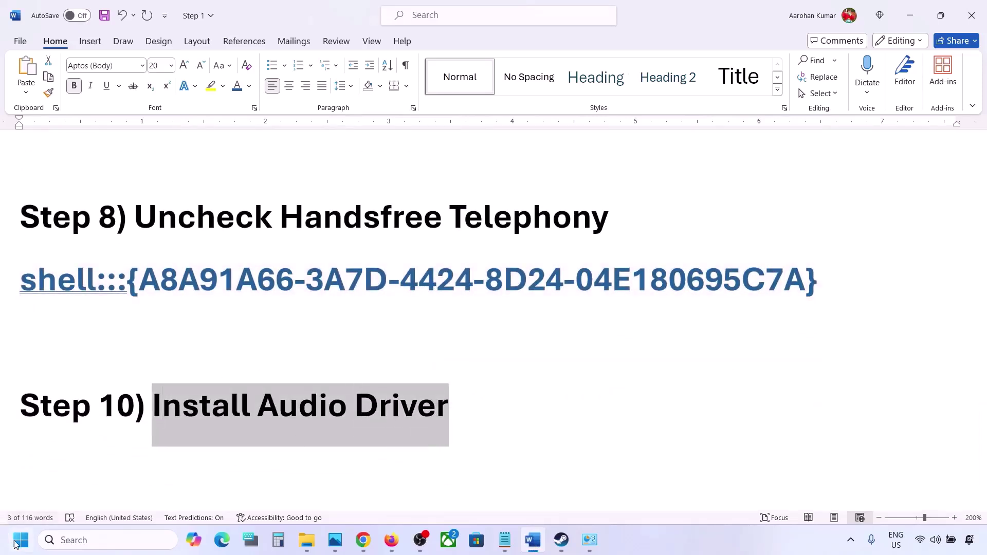
{"action": "right_click", "coordinate": [15, 544]}
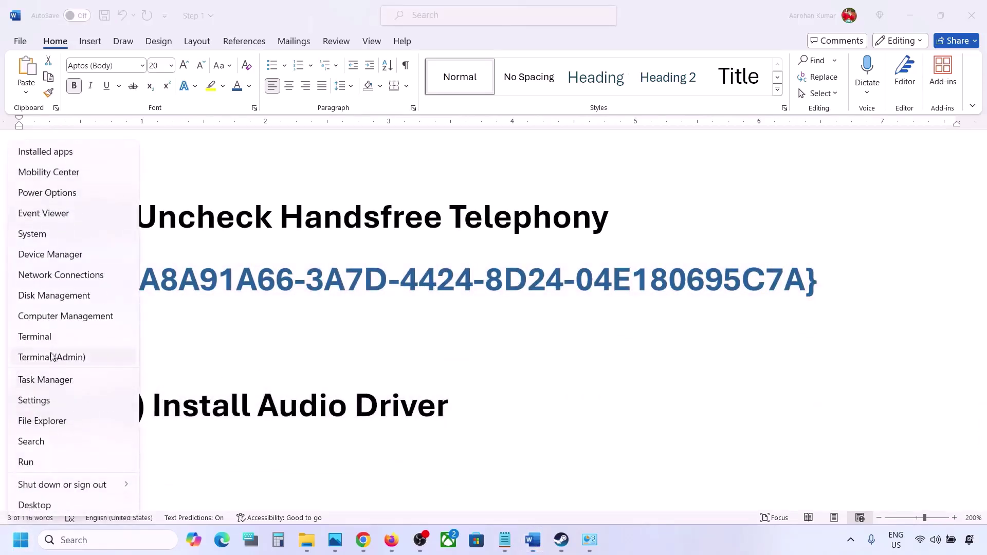
- Browse the compatible drivers for Realtek(R) Audio via Update driver, then cancel without installing
{"action": "left_click", "coordinate": [43, 255]}
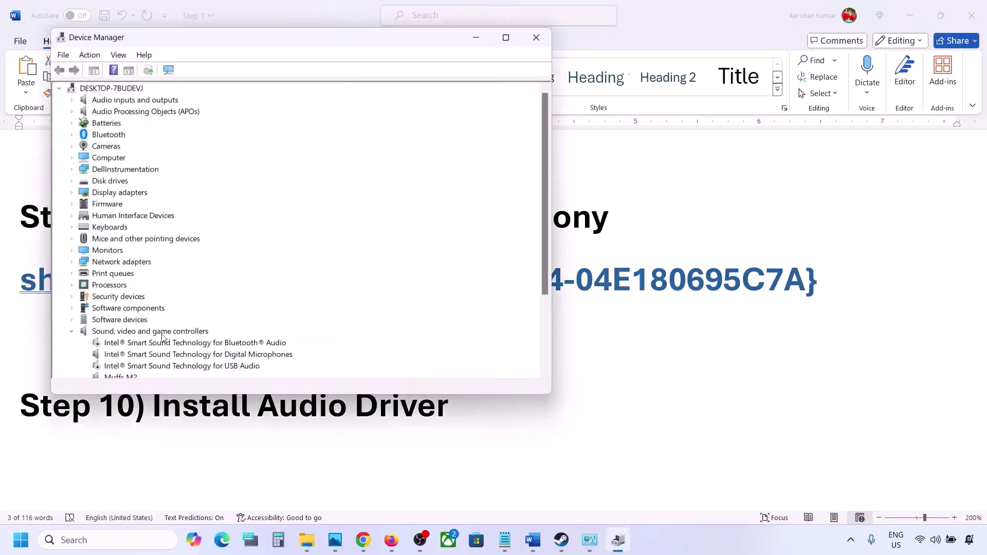
{"action": "scroll", "coordinate": [165, 338], "scroll_direction": "down", "scroll_amount": 2}
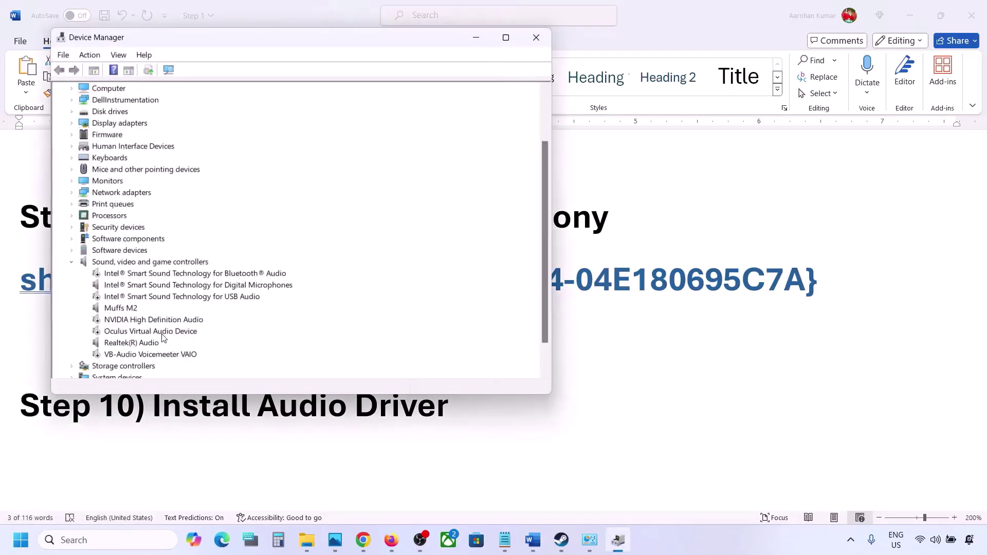
{"action": "left_click", "coordinate": [118, 345]}
{"action": "right_click", "coordinate": [122, 348]}
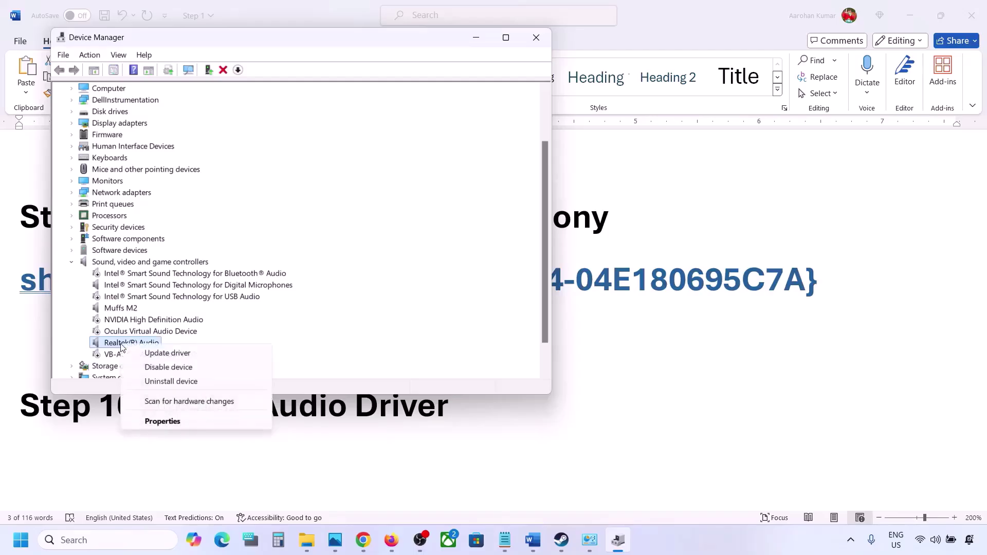
{"action": "left_click", "coordinate": [188, 354]}
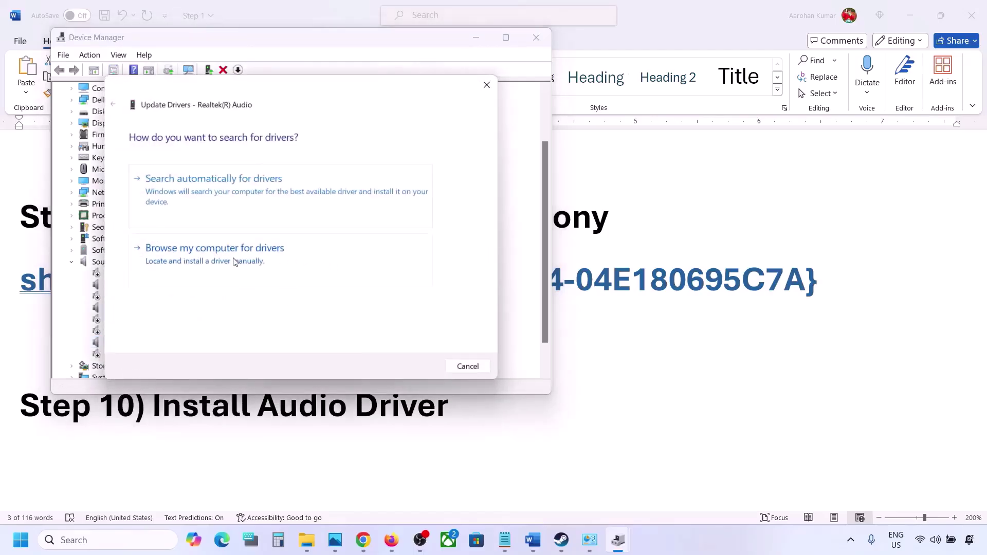
{"action": "left_click", "coordinate": [233, 262]}
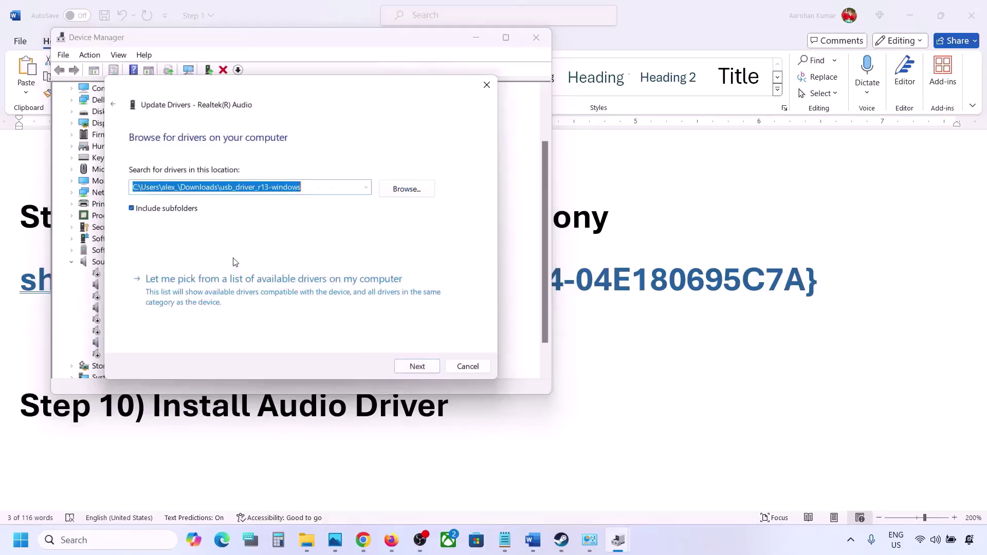
{"action": "left_click", "coordinate": [202, 294]}
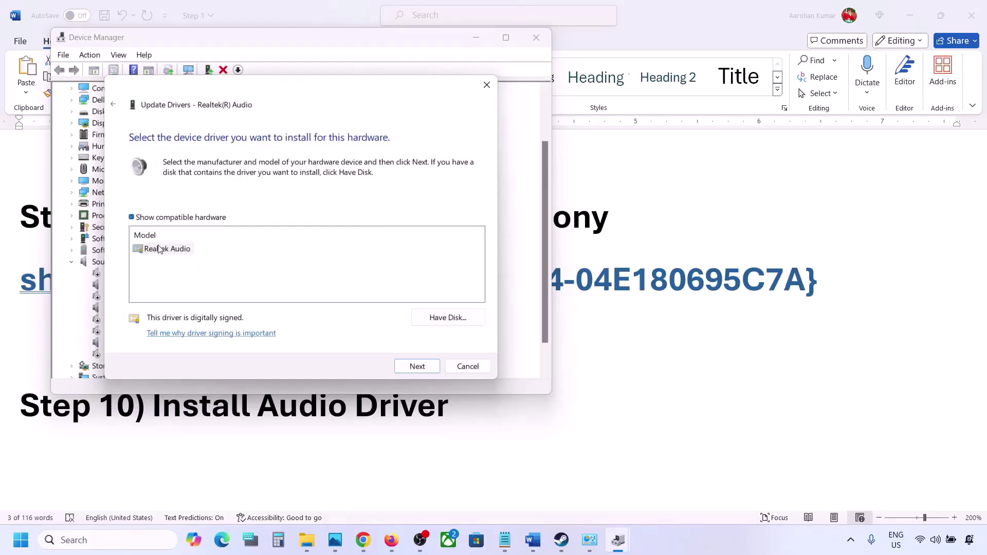
{"action": "left_click_drag", "start_coordinate": [292, 91], "coordinate": [406, 73]}
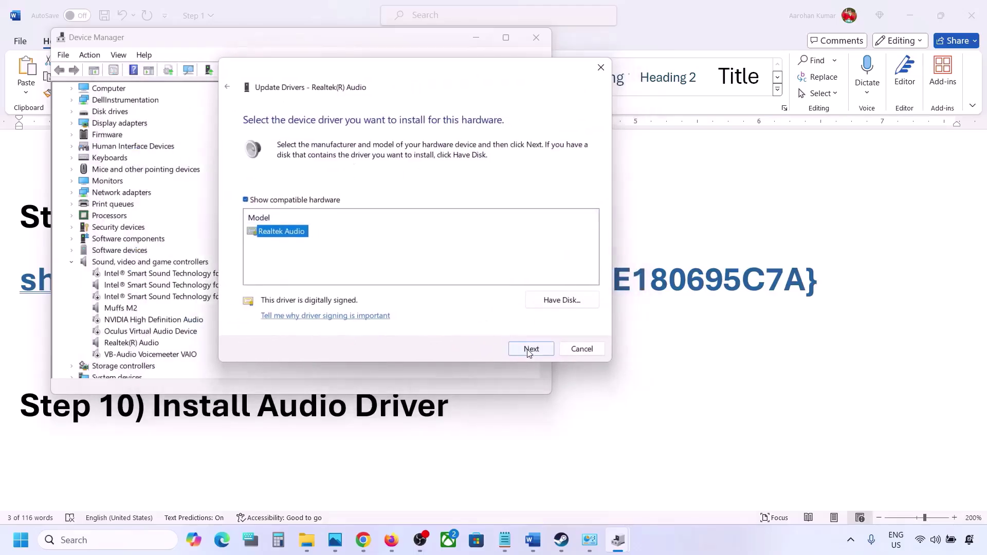
{"action": "left_click", "coordinate": [581, 349]}
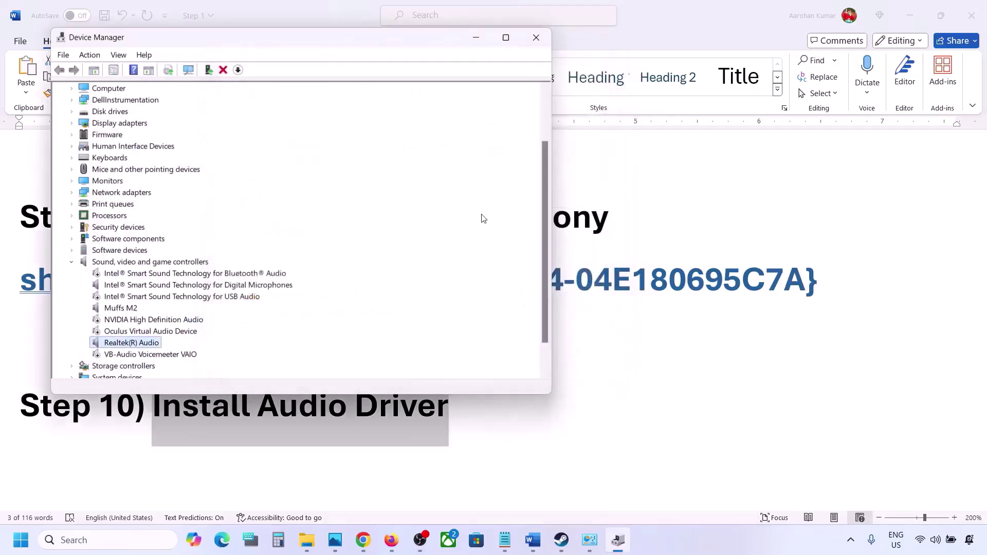
- Close Device Manager and scroll the Word checklist back up to Steps 8 and 10
{"action": "left_click", "coordinate": [545, 36]}
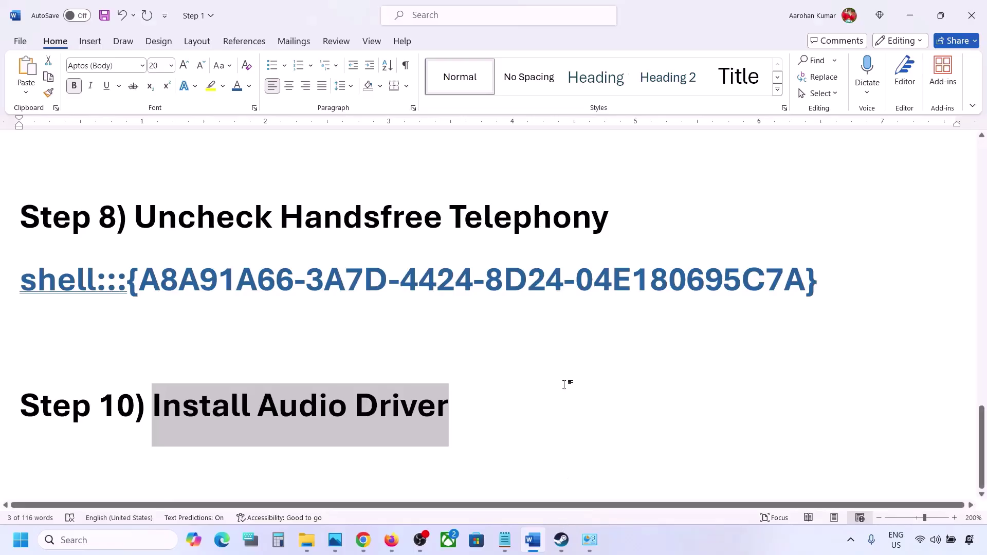
{"action": "scroll", "coordinate": [565, 384], "scroll_direction": "up", "scroll_amount": 3}
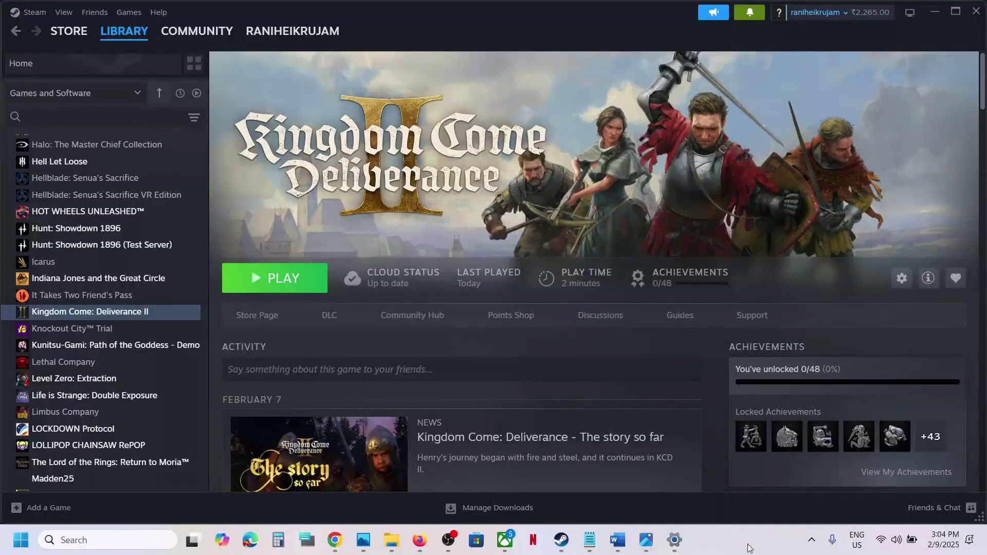
{"action": "right_click", "coordinate": [158, 323]}
{"action": "left_click", "coordinate": [200, 414]}
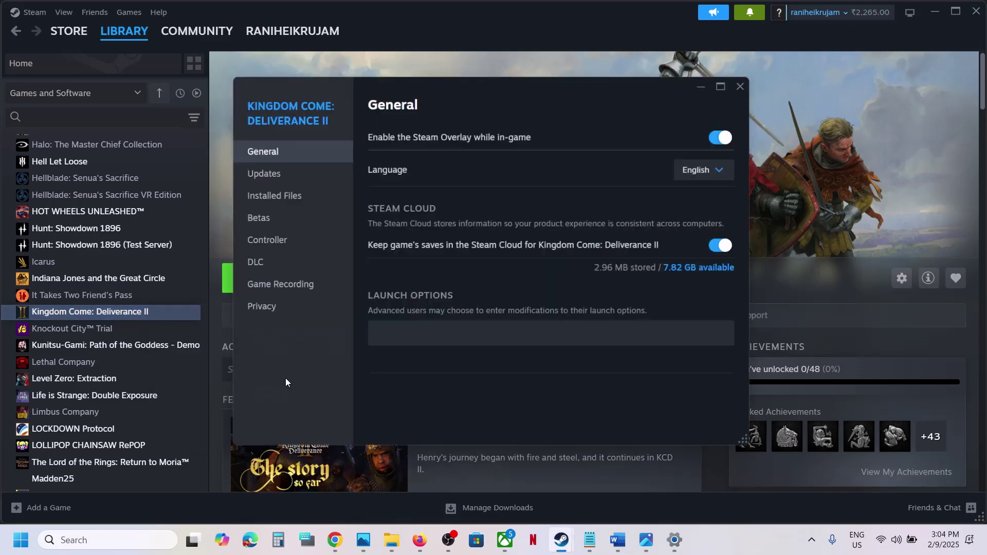
{"action": "left_click", "coordinate": [277, 199]}
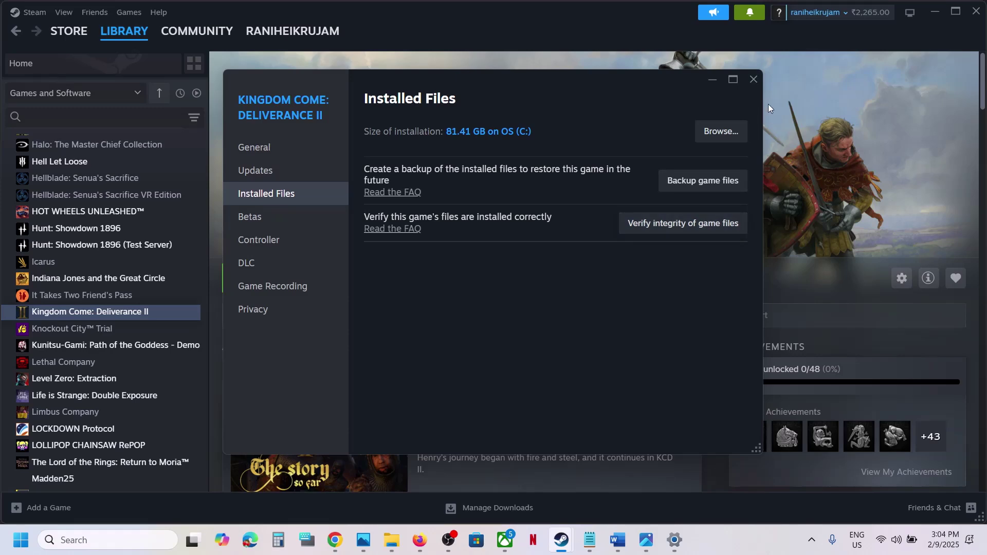
{"action": "left_click", "coordinate": [753, 80]}
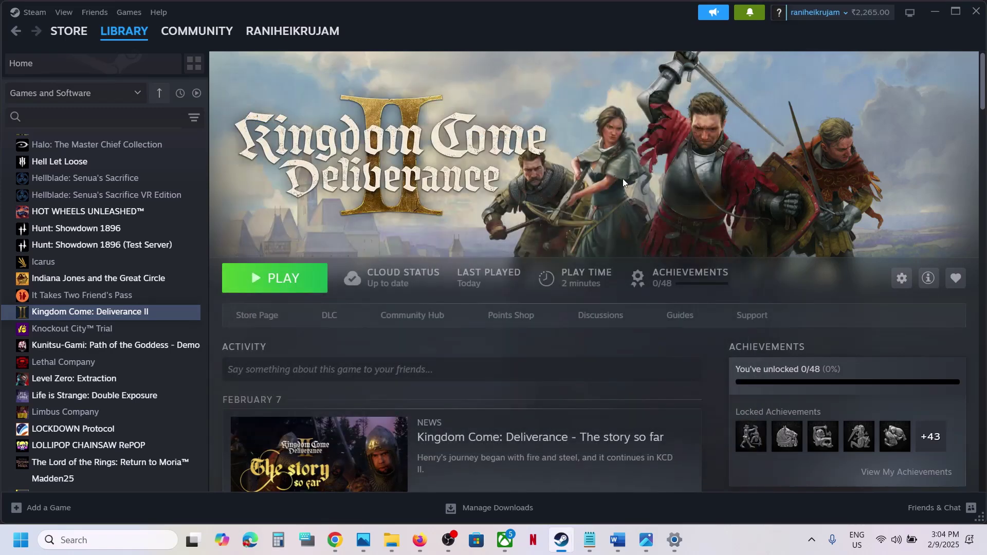